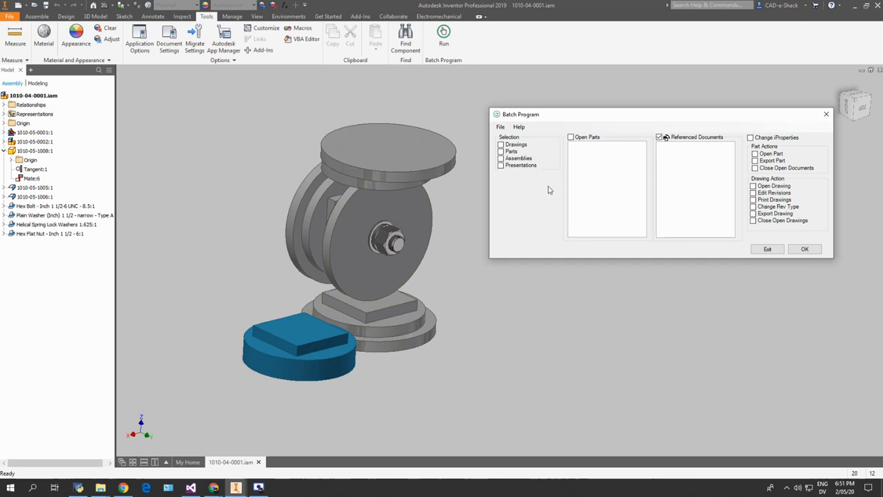
# In the Batch Program settings, turn off the master folder for DXF export, keeping the Drawings\DXF structure
pyautogui.click(500, 128)
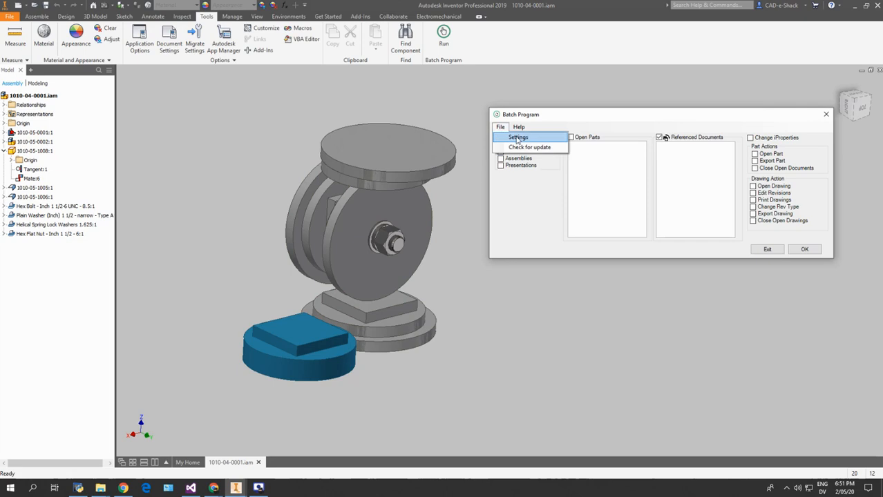
pyautogui.click(517, 138)
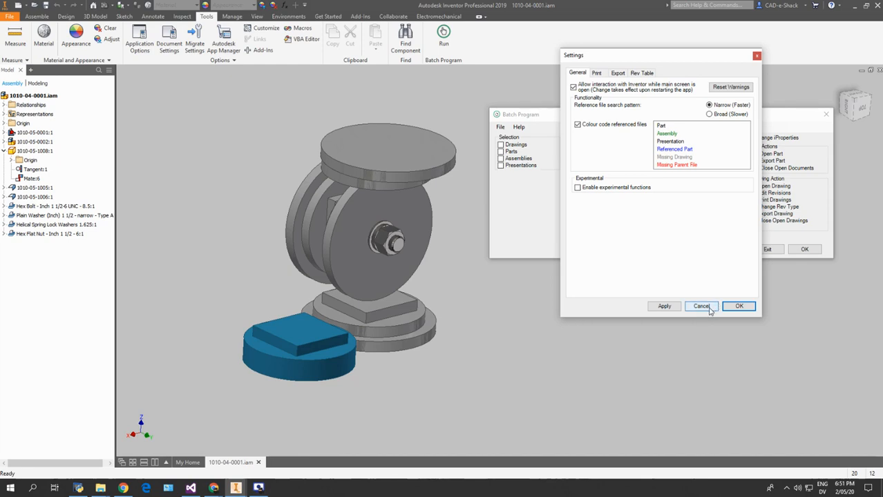
pyautogui.click(617, 74)
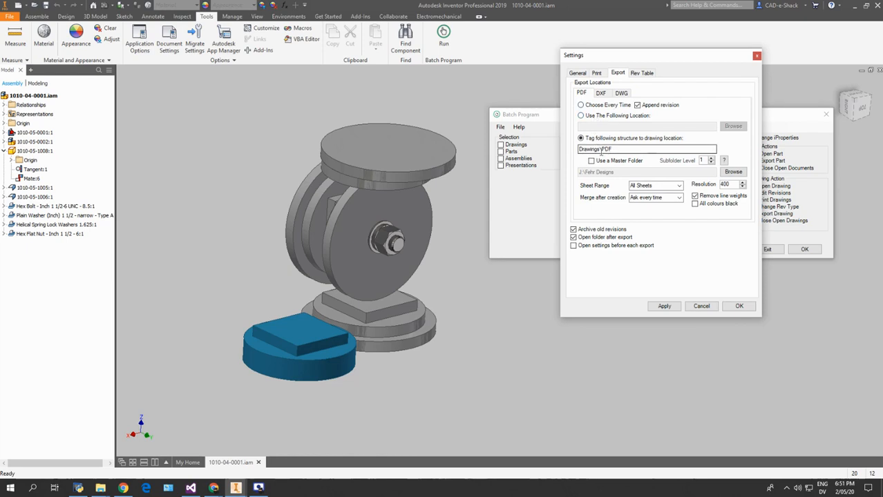
pyautogui.click(601, 92)
pyautogui.click(593, 161)
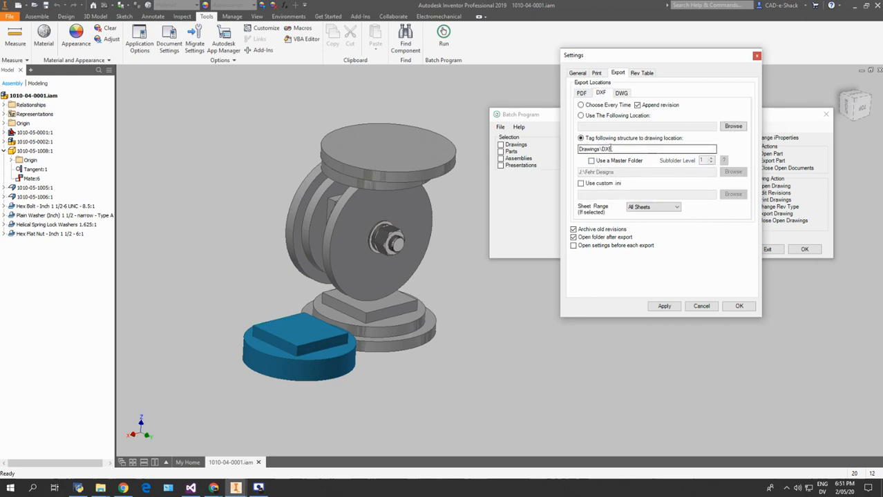
pyautogui.click(737, 306)
# Batch export the referenced documents of assembly 1010-04-0001.iam as DXF with Skip Assemblies enabled, and close the output folder
pyautogui.click(517, 159)
pyautogui.click(584, 145)
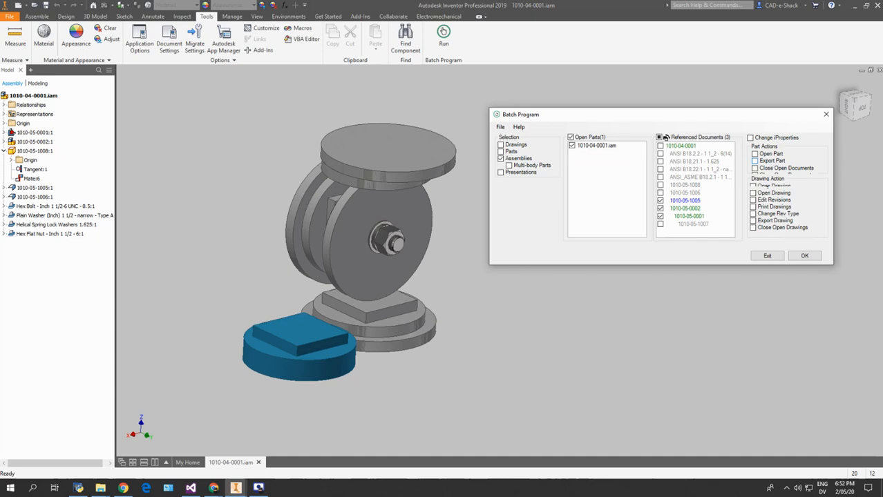
pyautogui.click(754, 160)
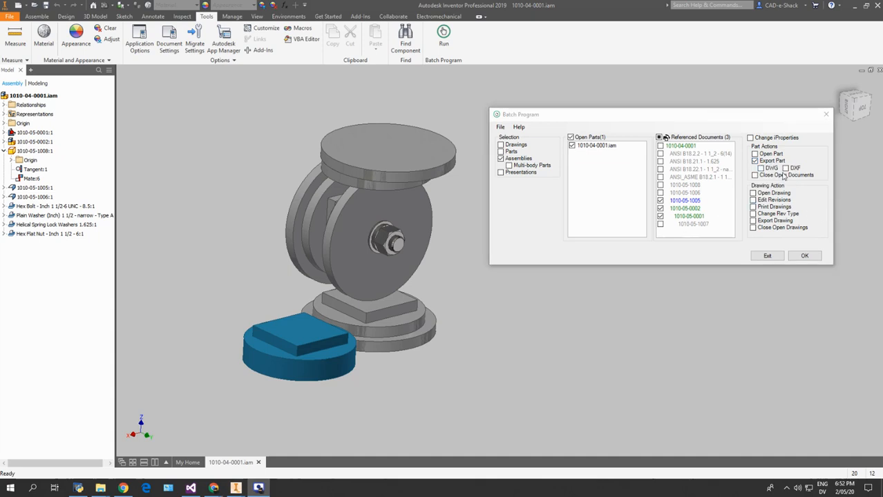
pyautogui.click(786, 169)
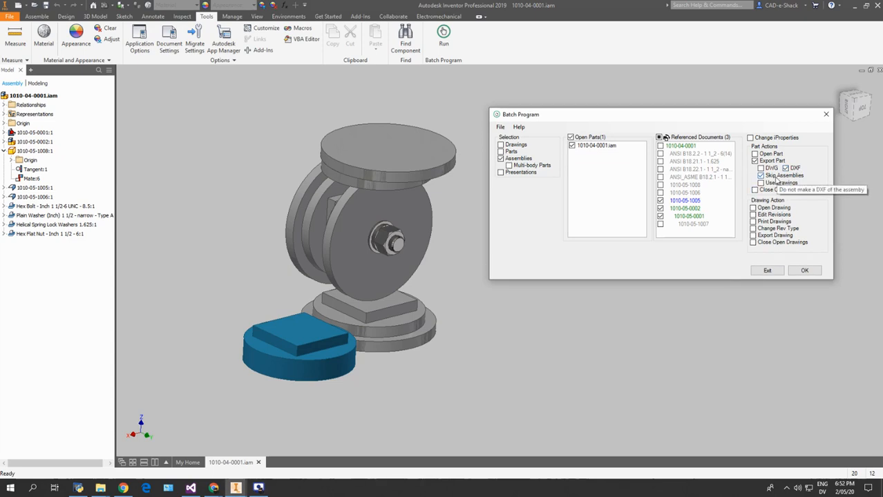
pyautogui.click(681, 202)
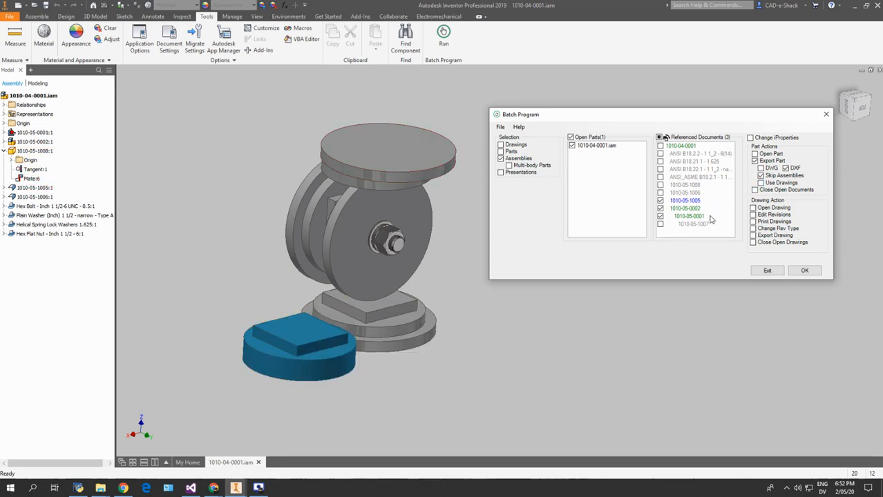
pyautogui.click(803, 270)
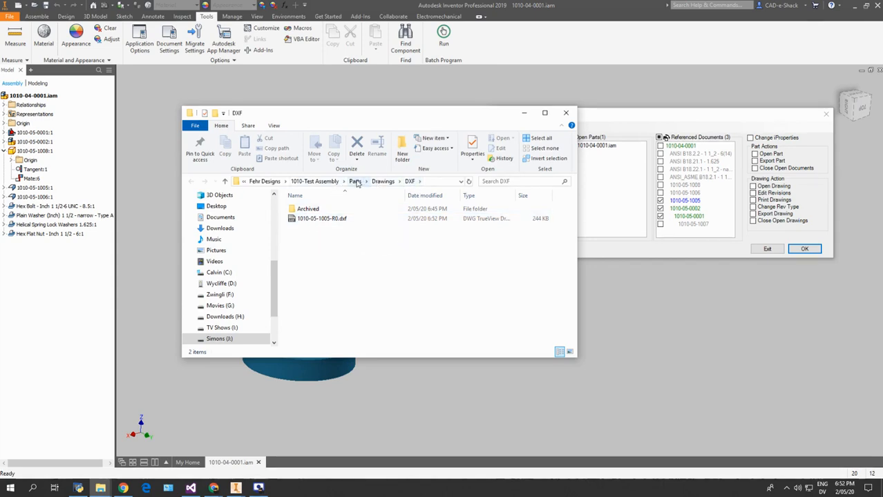
pyautogui.click(566, 114)
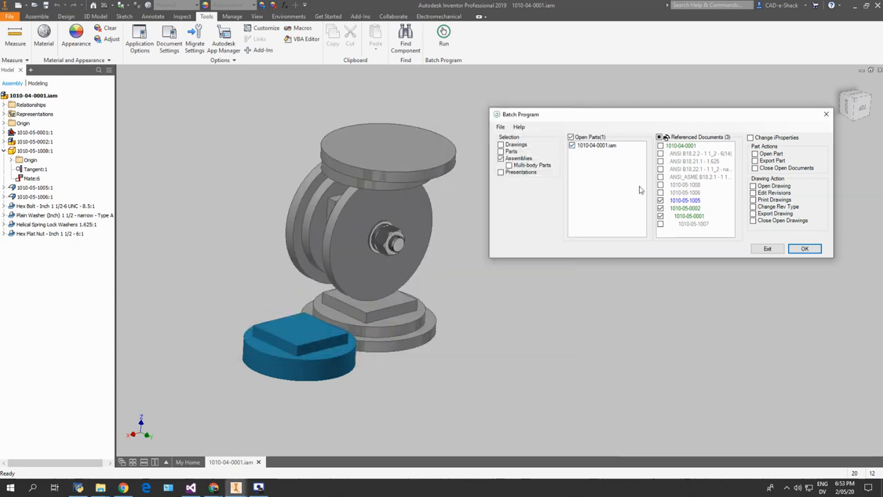
pyautogui.click(764, 161)
pyautogui.click(792, 170)
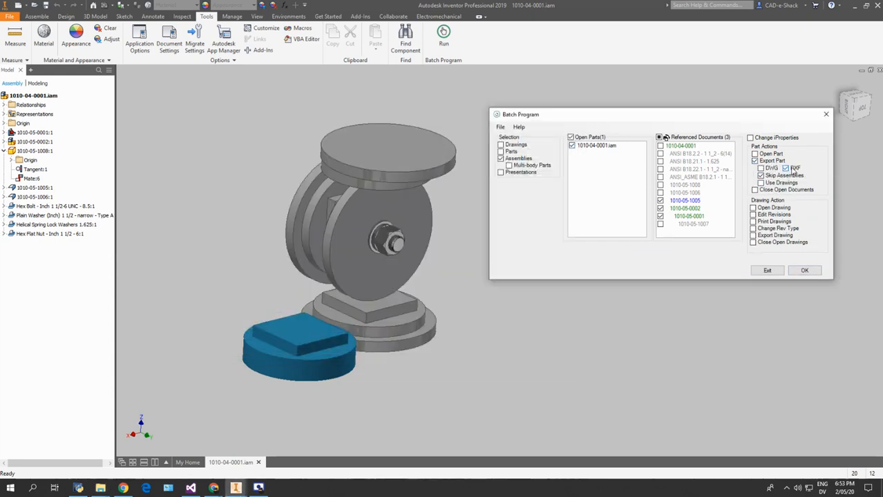
pyautogui.click(777, 179)
pyautogui.click(788, 187)
pyautogui.click(804, 270)
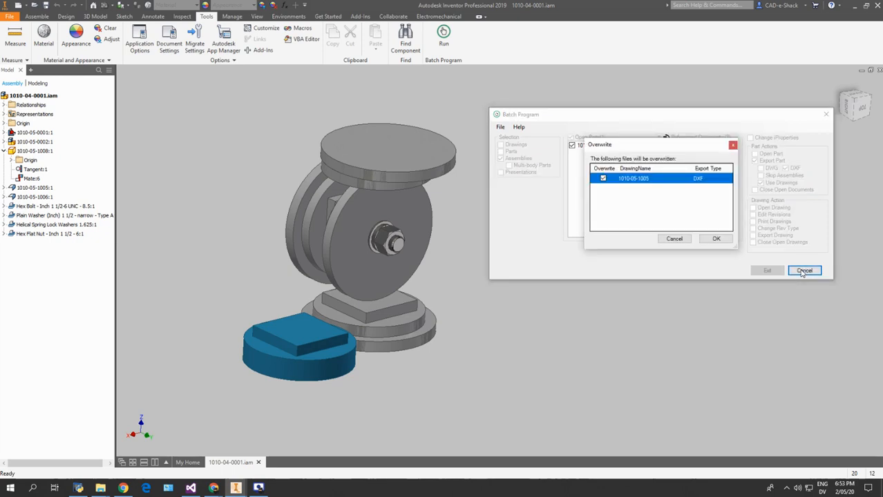
pyautogui.click(715, 239)
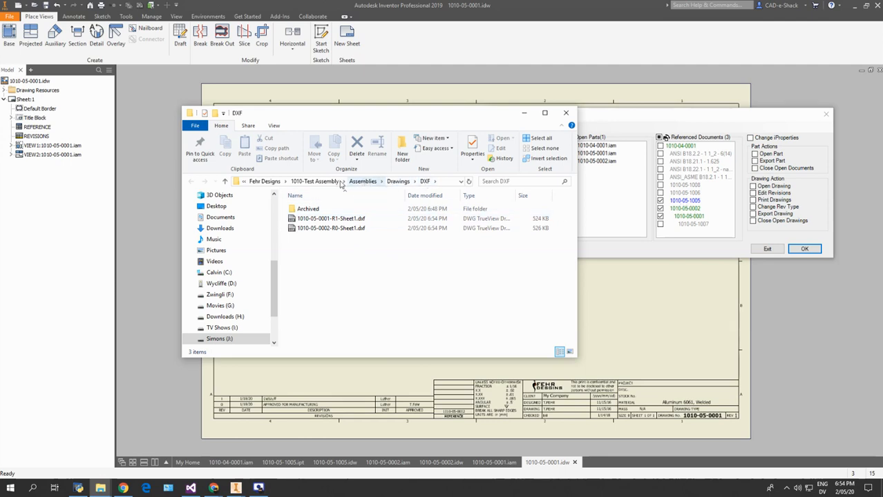
# Check the exported DXF files in the Parts\Drawings\DXF folder of 1010-Test Assembly and close the folder window
pyautogui.click(318, 183)
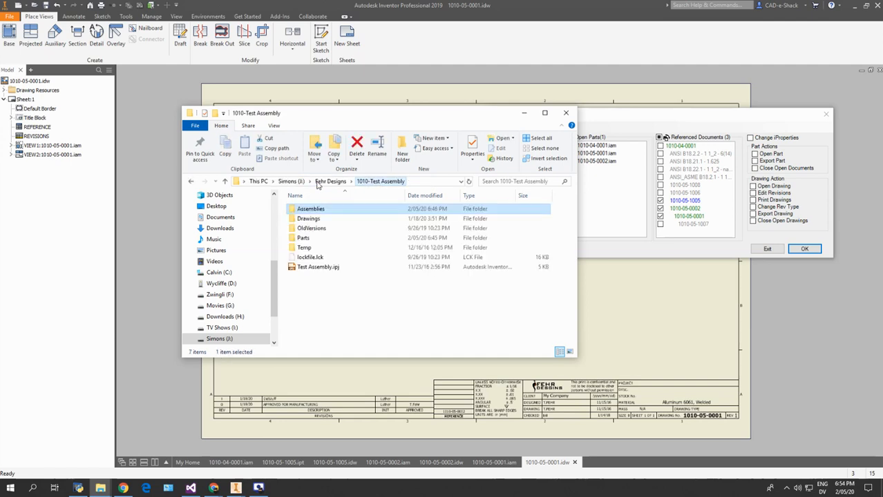
pyautogui.click(305, 239)
pyautogui.doubleClick(305, 237)
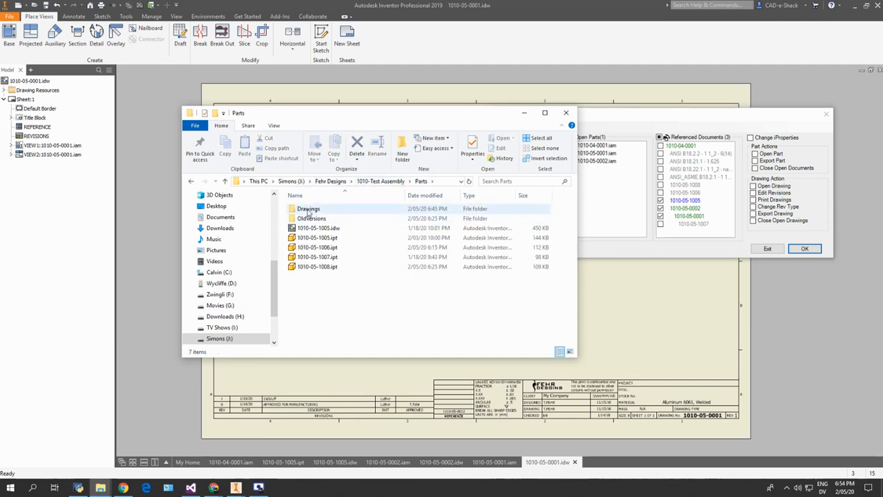
pyautogui.doubleClick(305, 209)
pyautogui.doubleClick(308, 210)
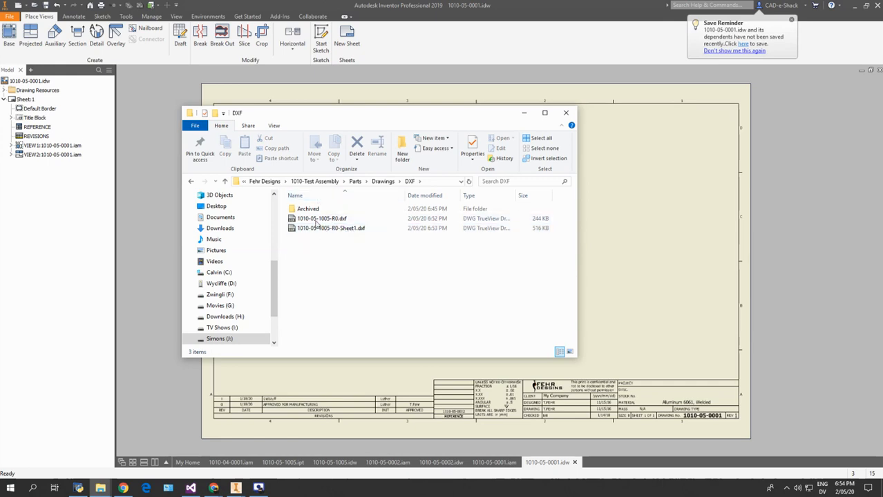
pyautogui.click(331, 181)
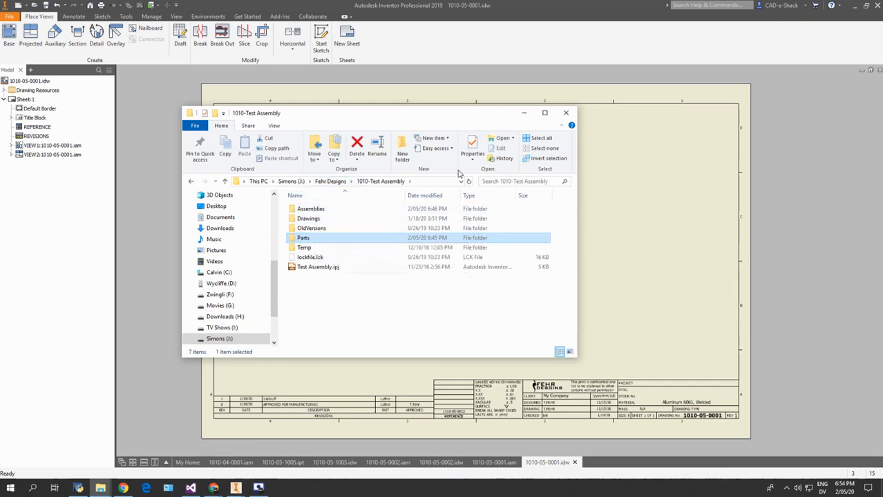
pyautogui.click(566, 114)
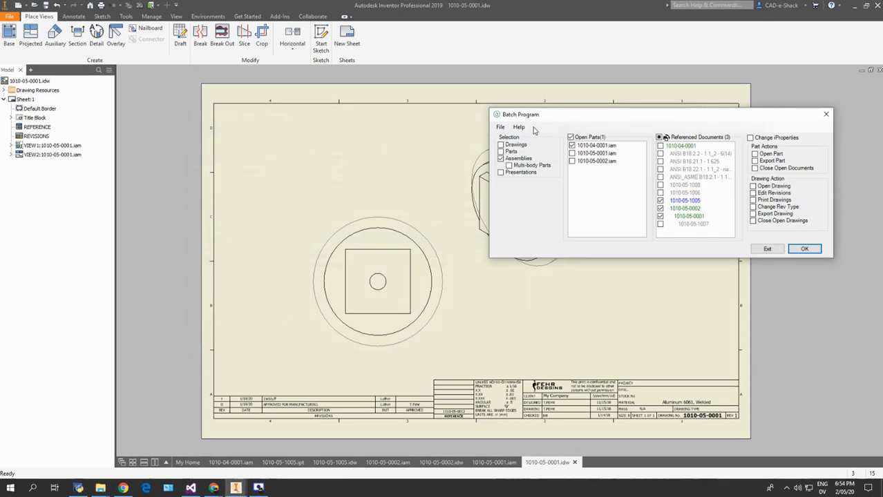
# Enable a master folder for DXF export, set to J:\Fehr Designs with subfolder level 1, and save the settings
pyautogui.click(501, 127)
pyautogui.click(517, 138)
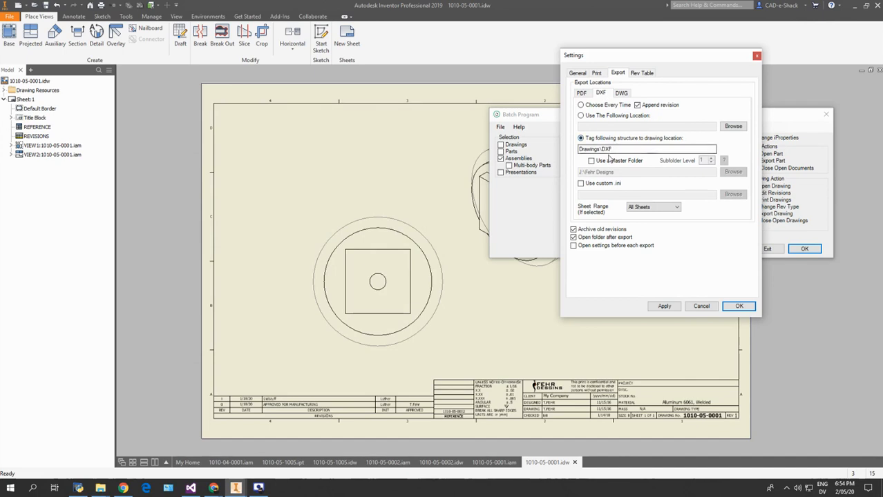
pyautogui.click(592, 161)
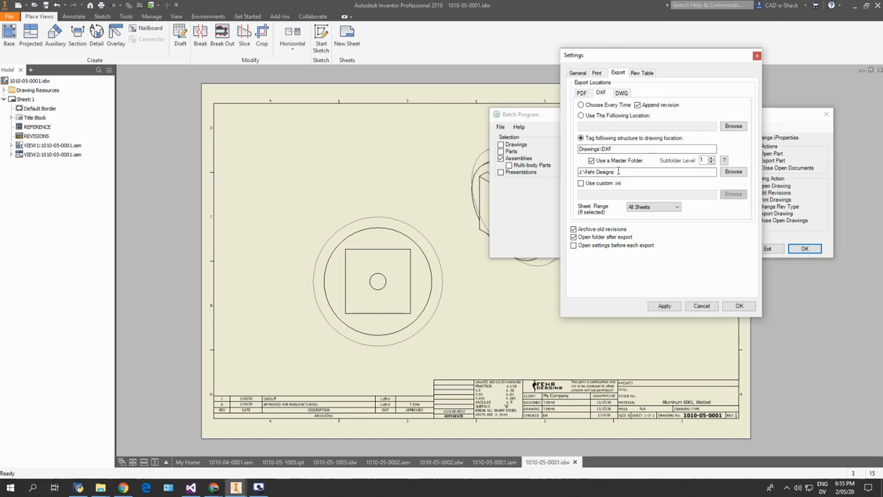
pyautogui.click(733, 172)
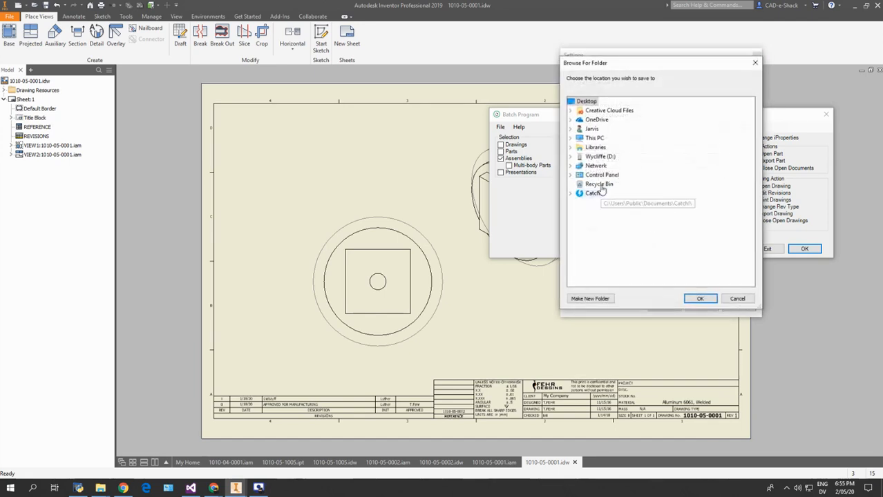
pyautogui.click(571, 157)
pyautogui.click(571, 157)
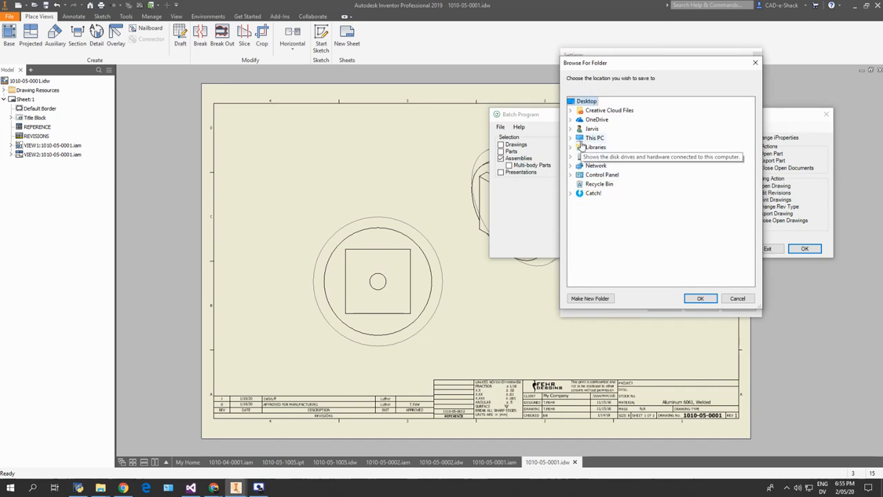
pyautogui.doubleClick(591, 138)
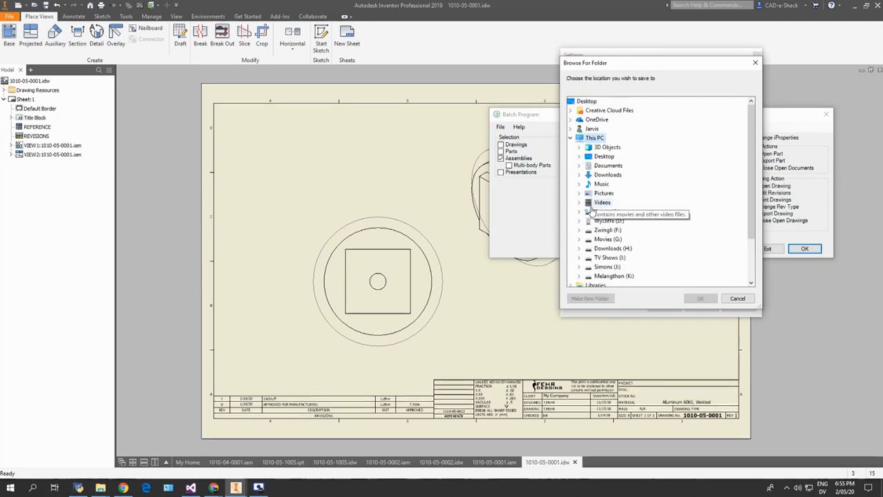
pyautogui.doubleClick(595, 268)
pyautogui.scroll(-3, 622, 221)
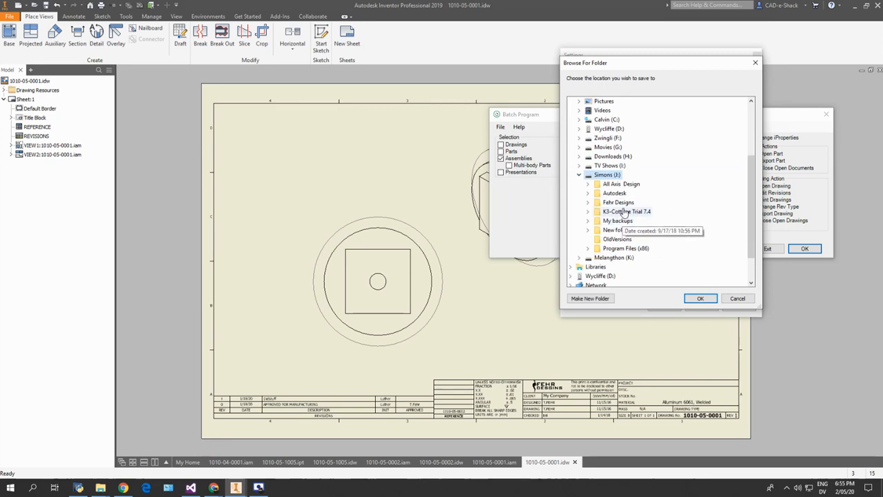
pyautogui.doubleClick(619, 204)
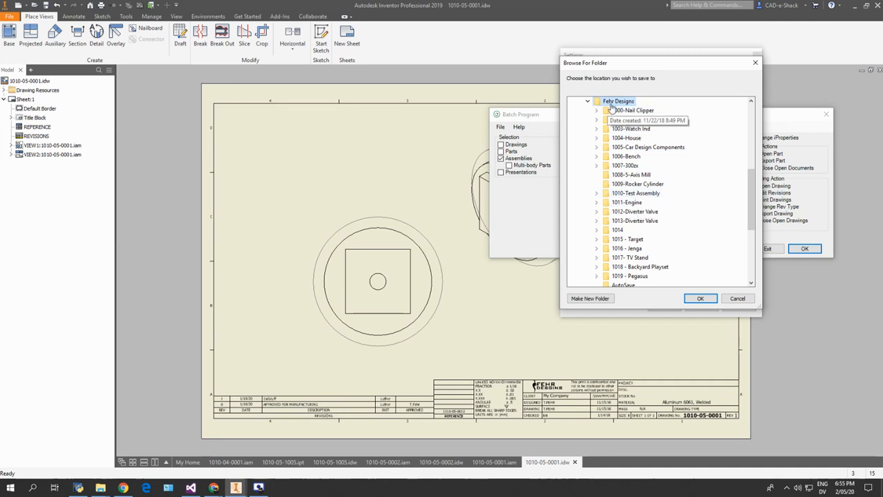
pyautogui.click(700, 298)
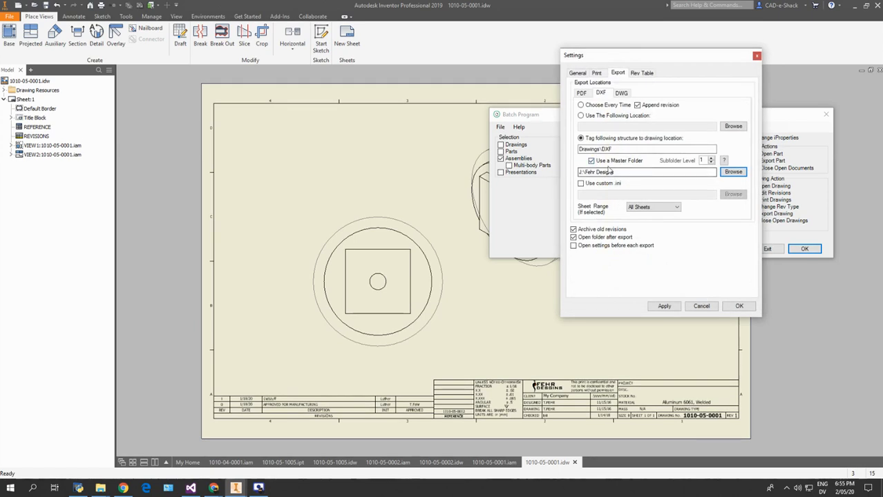
pyautogui.click(711, 161)
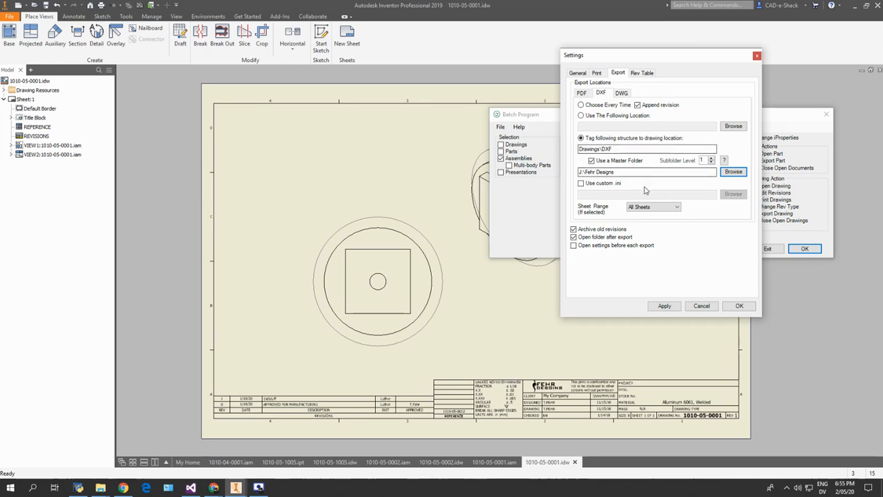
pyautogui.click(736, 306)
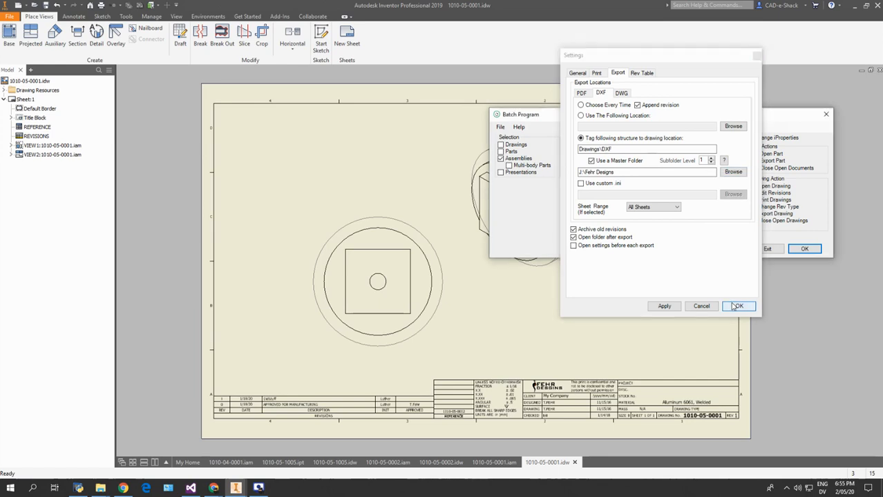
# Export the checked referenced documents as DXF from their drawings, including assemblies, and close the output folder
pyautogui.click(754, 161)
pyautogui.click(787, 169)
pyautogui.click(772, 178)
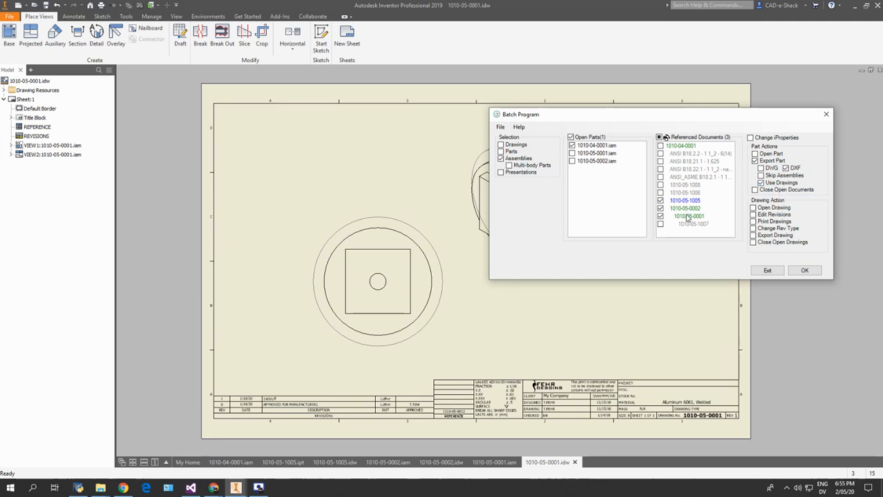
pyautogui.click(802, 270)
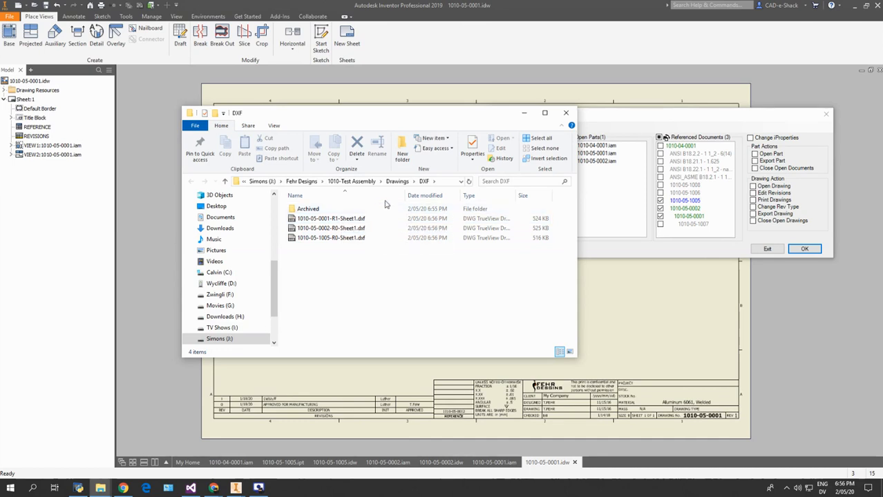
pyautogui.click(567, 114)
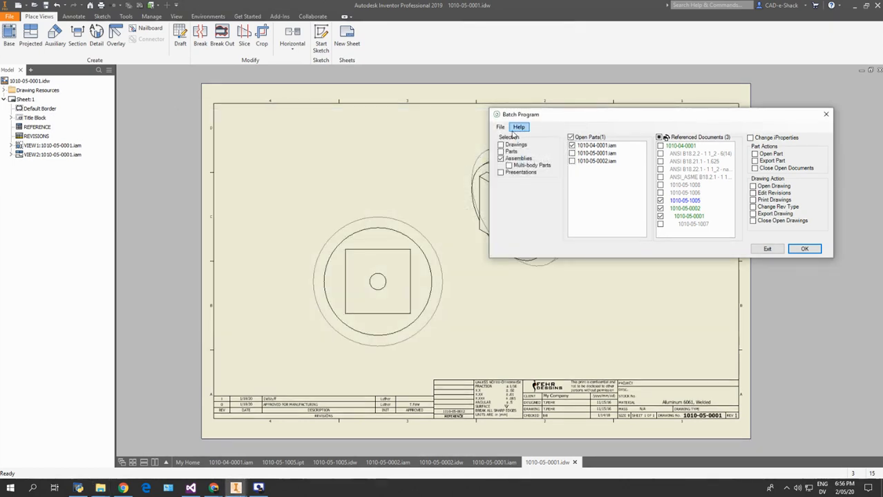
# Open the Batch Program settings and review the PDF export location options
pyautogui.click(502, 127)
pyautogui.click(518, 136)
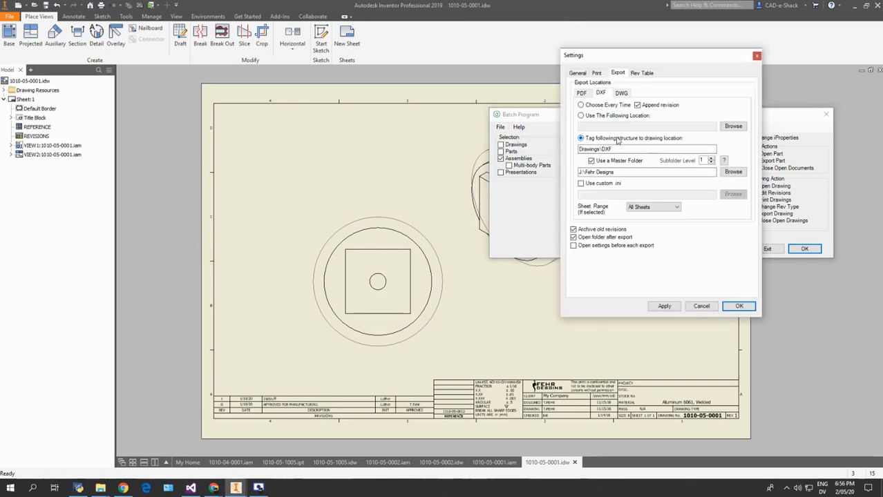
pyautogui.click(583, 94)
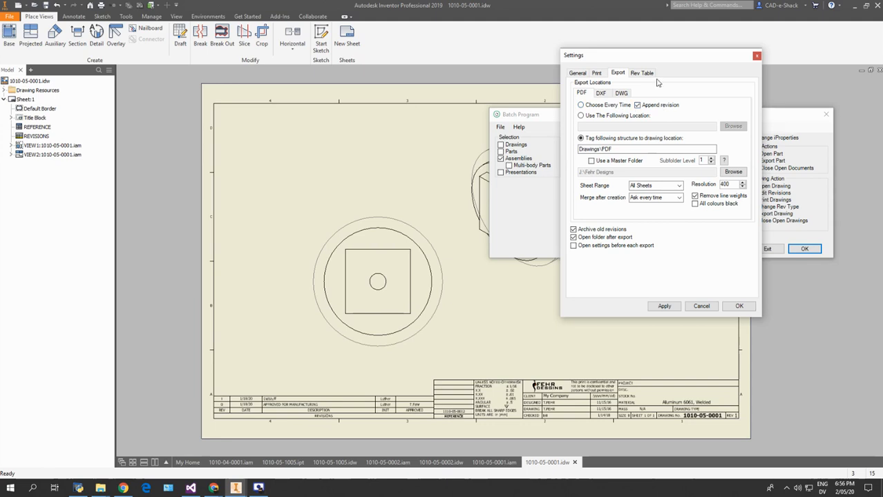
# Switch to File Explorer and open the Drawings folder of 1010-Test Assembly to view its export subfolders
pyautogui.click(103, 489)
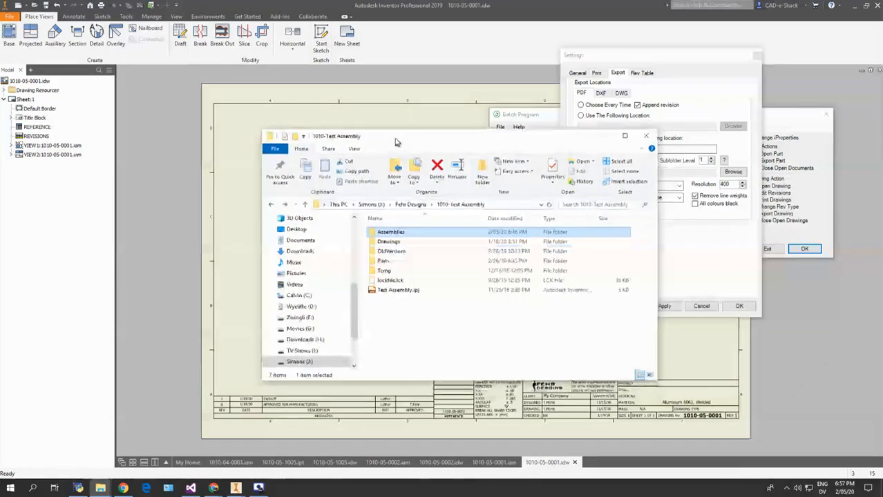
pyautogui.click(391, 241)
pyautogui.doubleClick(391, 241)
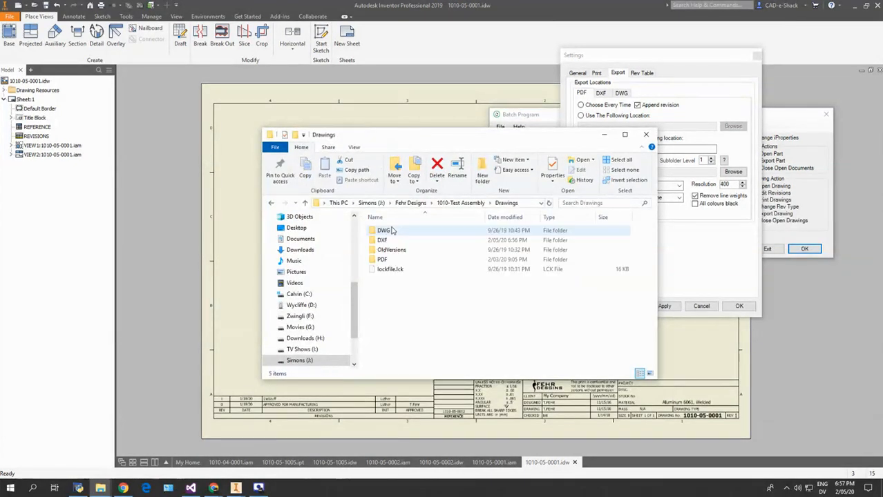
# Open the DXF subfolder to examine its exported files, close the folder window and cancel the Batch Program settings
pyautogui.doubleClick(390, 241)
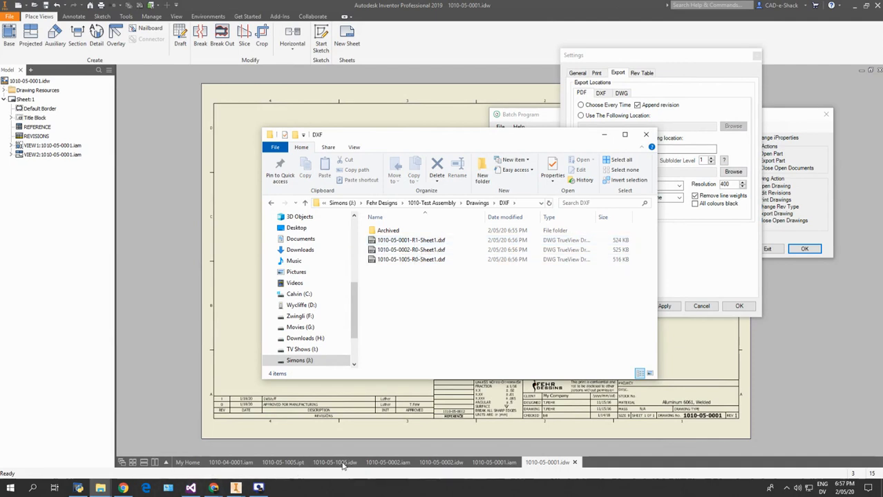
pyautogui.click(493, 466)
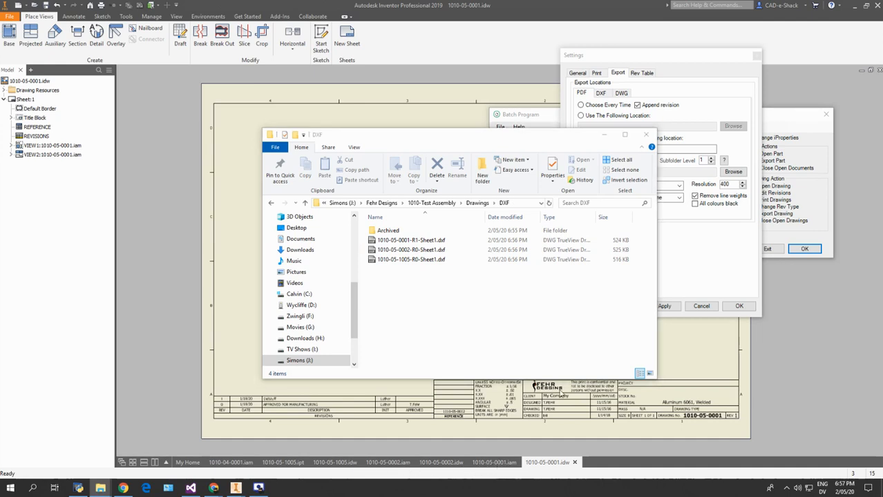
pyautogui.click(650, 139)
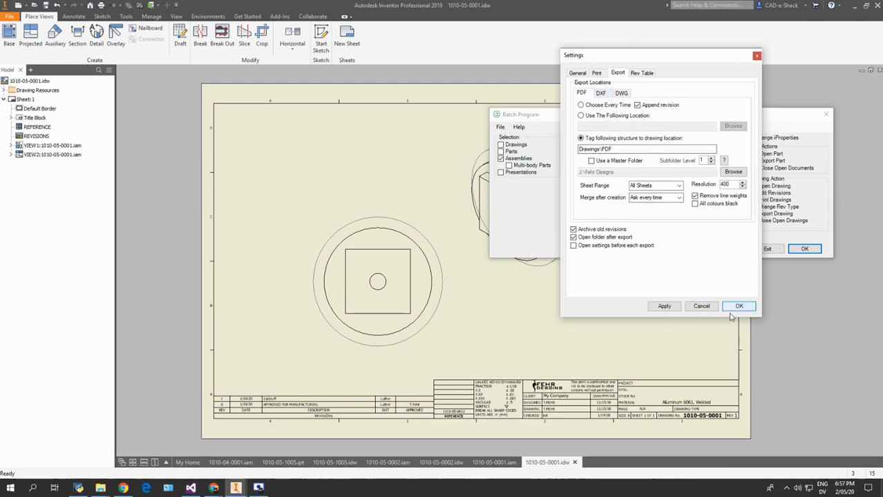
pyautogui.click(708, 304)
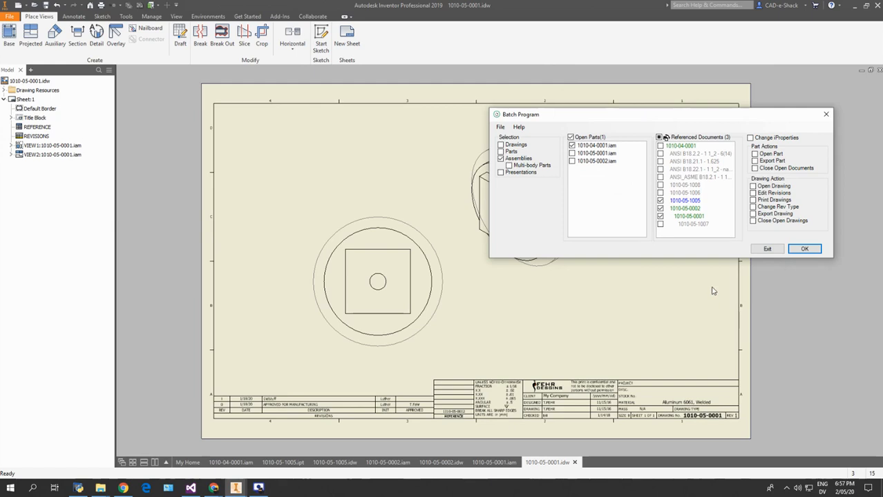
# Enable Export Drawing as the drawing action, look at the DXF suboptions, and choose only PDF as the export format
pyautogui.click(767, 214)
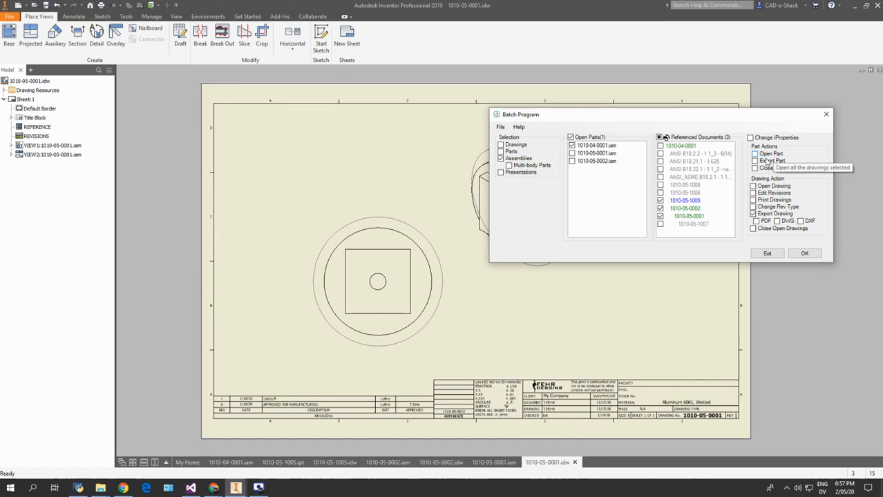
pyautogui.click(800, 223)
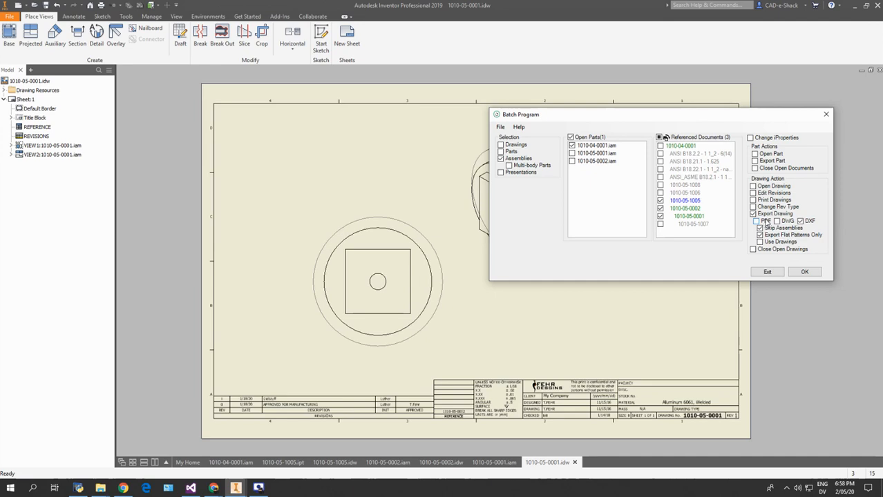
pyautogui.click(800, 221)
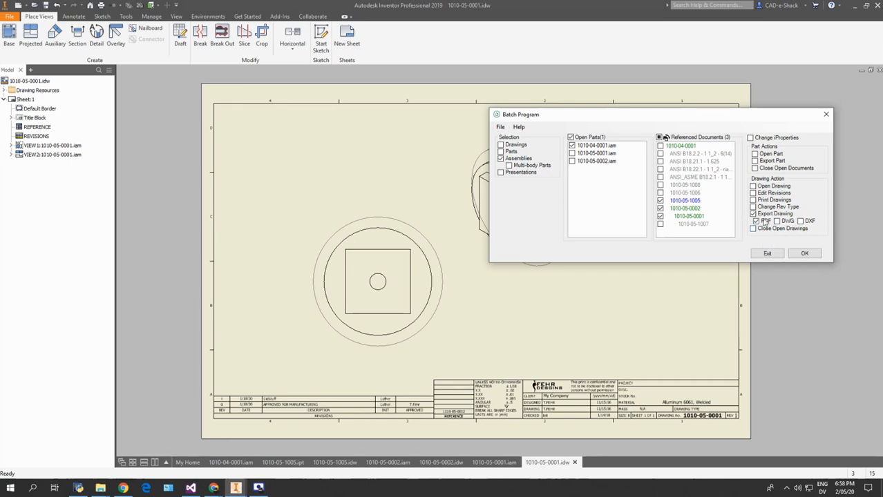
# Review the PDF export location settings with the Drawings\PDF structure and no master folder, and accept them
pyautogui.click(506, 129)
pyautogui.click(521, 134)
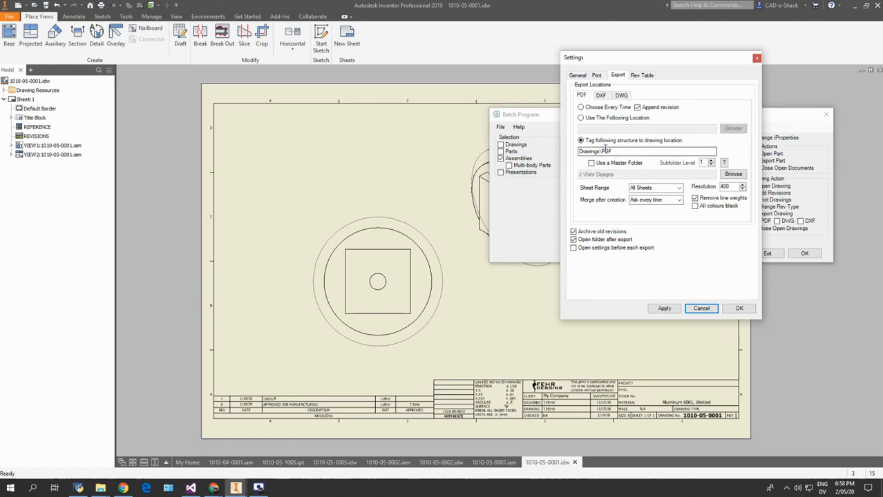
pyautogui.click(590, 163)
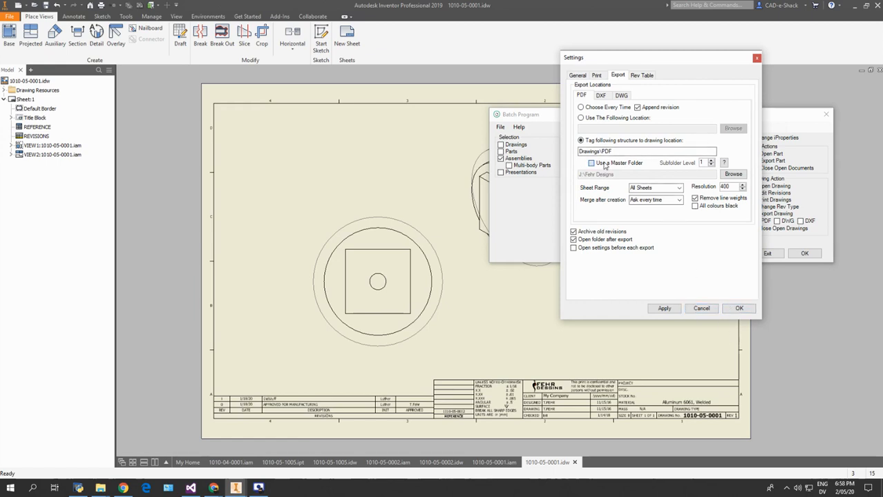
pyautogui.click(736, 307)
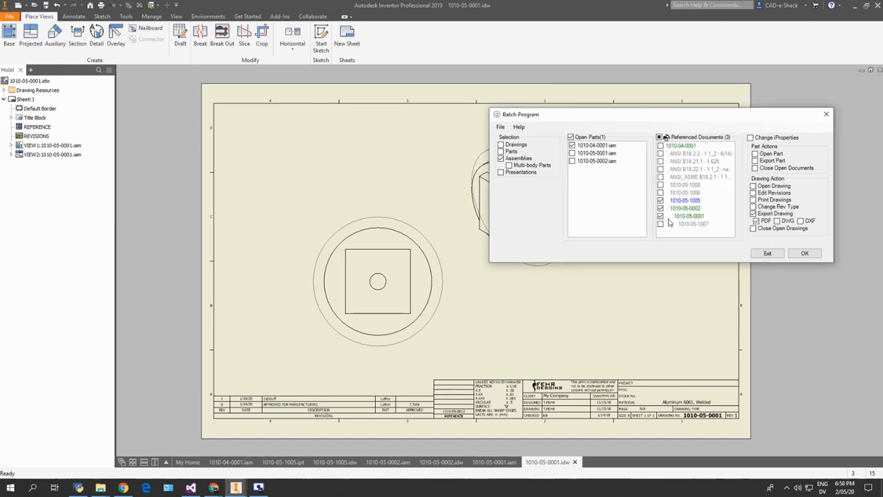
# Export the checked documents' drawings as PDF, merge the new PDFs into one file and delete the individual PDFs
pyautogui.click(804, 253)
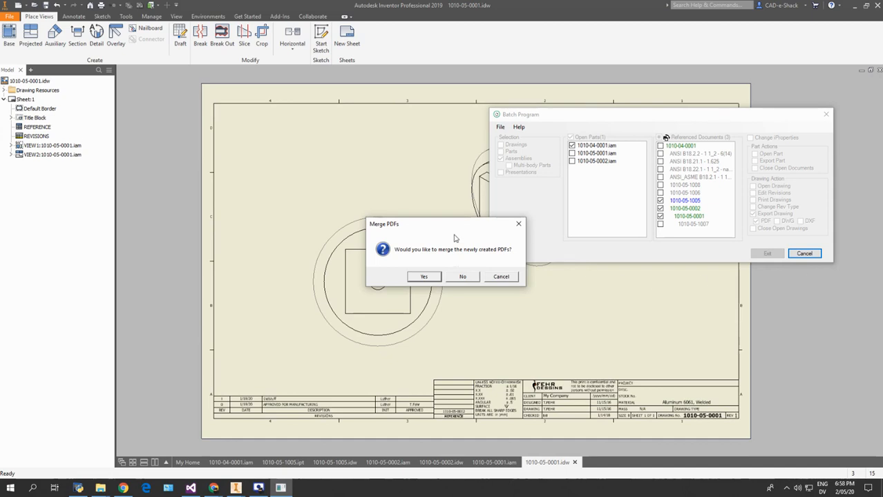
pyautogui.click(423, 278)
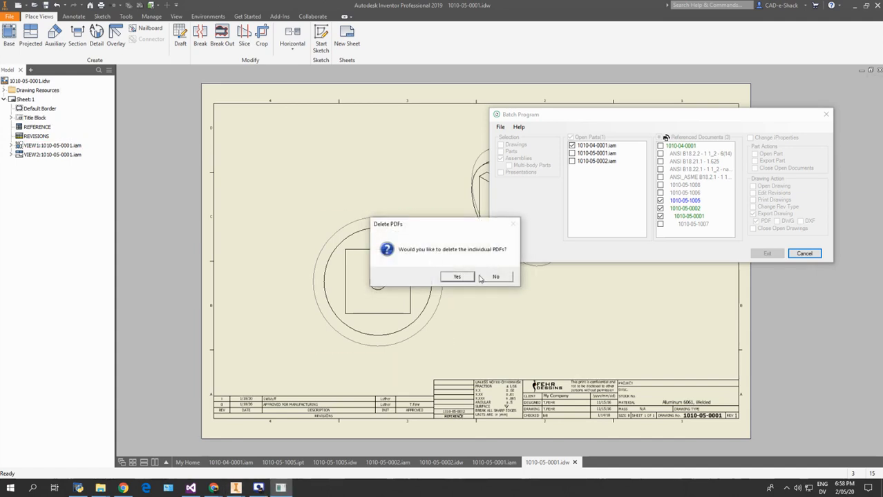
pyautogui.click(461, 280)
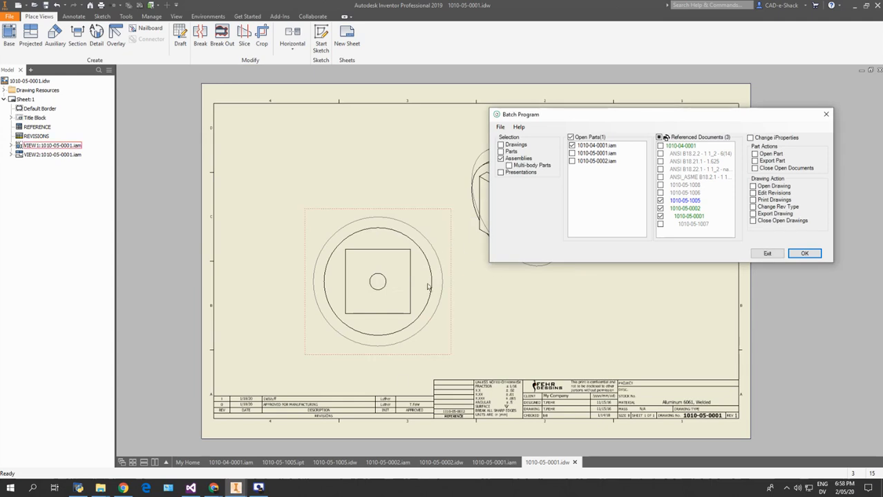
# Look through the pages of the merged 1010-04-0001.iam.pdf, close it and its folder, and move the Batch Program dialog over the drawing
pyautogui.click(406, 243)
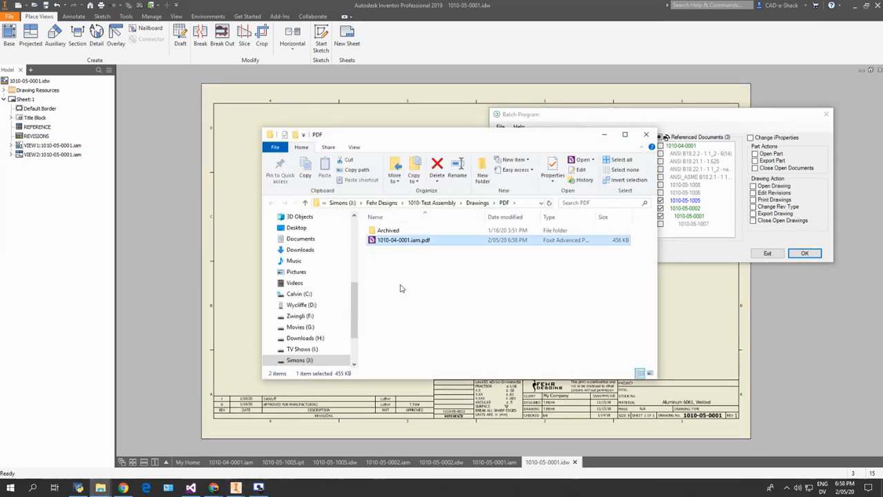
pyautogui.doubleClick(415, 242)
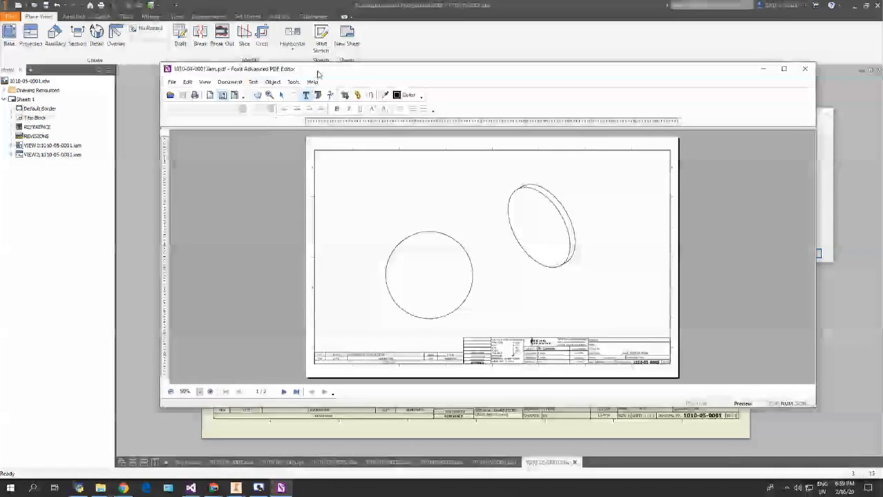
pyautogui.scroll(-1, 566, 277)
pyautogui.scroll(-1, 566, 277)
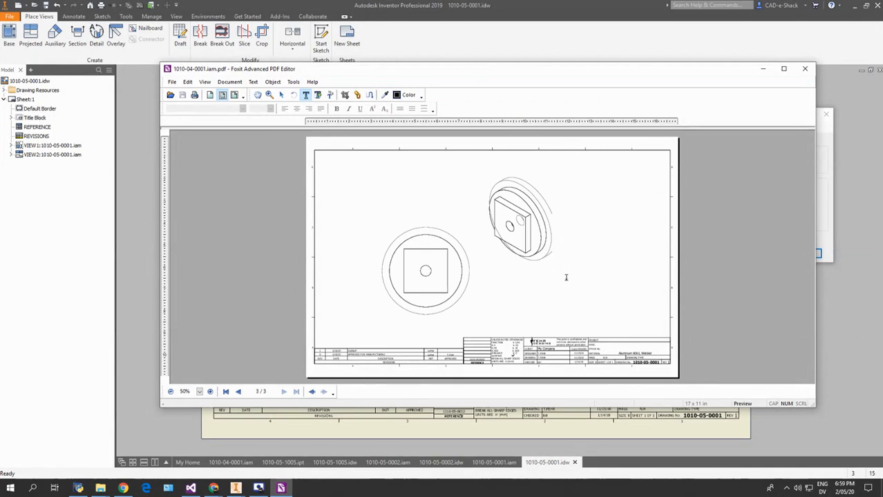
pyautogui.scroll(2, 566, 277)
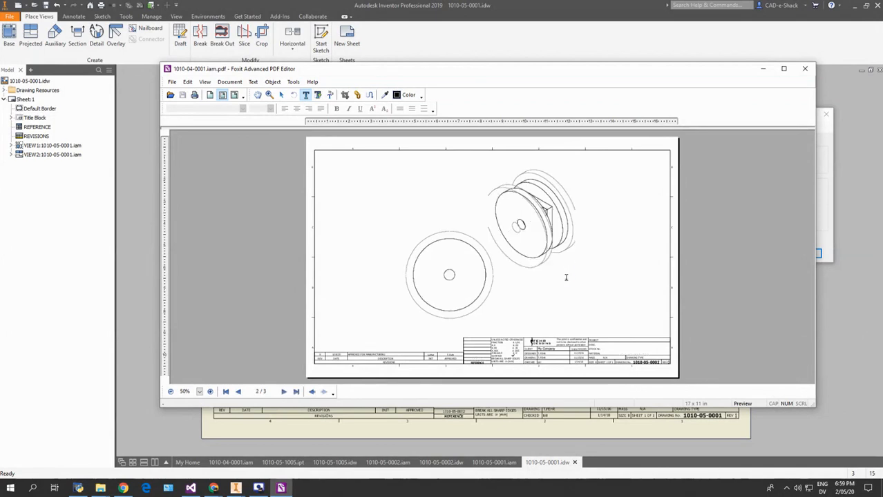
pyautogui.click(805, 70)
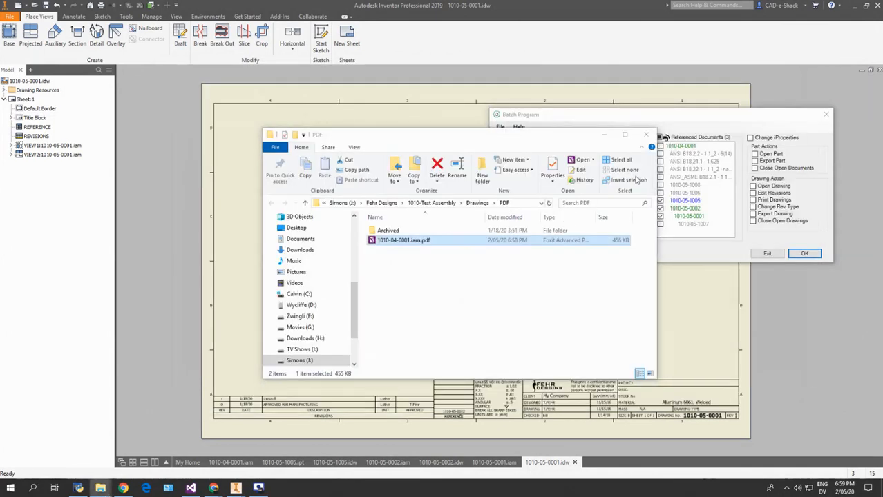
pyautogui.click(649, 135)
pyautogui.moveTo(587, 115); pyautogui.dragTo(419, 165)
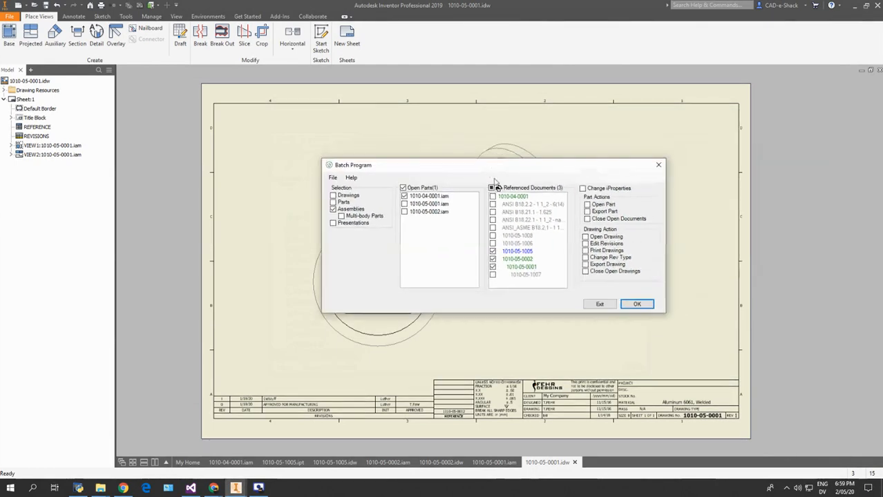